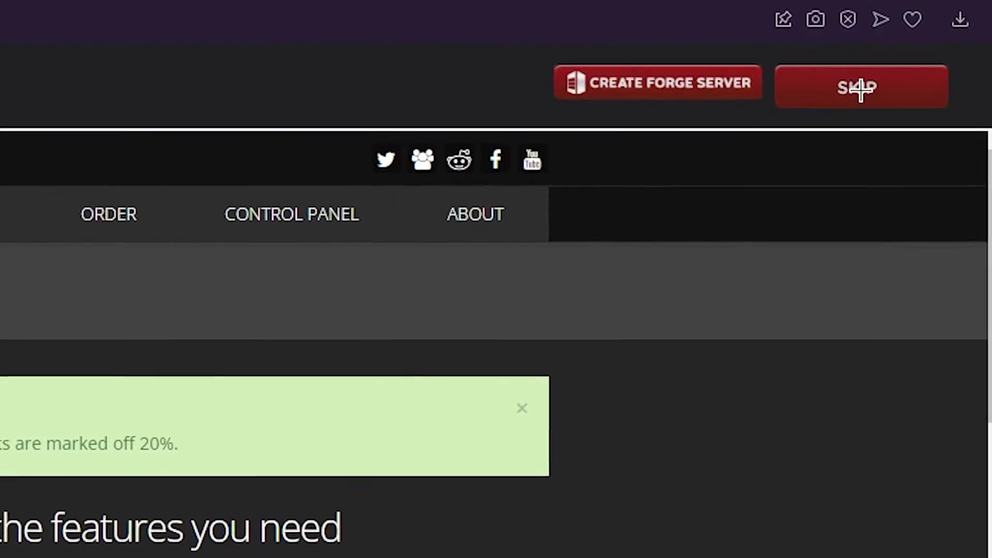
- Skip the advertisement page to start the Forge installer download
click(922, 53)
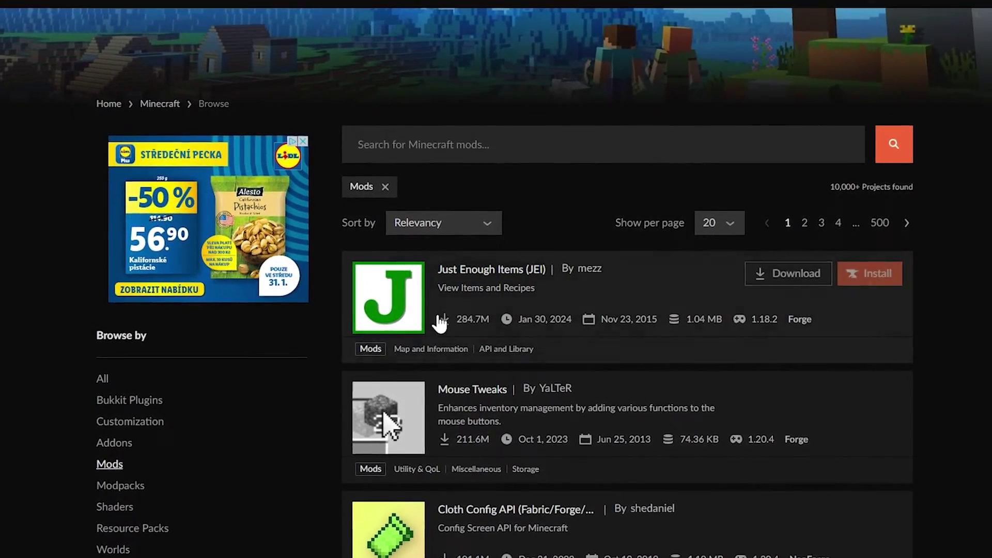
- Filter the CurseForge Minecraft mods by the Forge mod loader and sort them by Total Downloads
scroll(335, 367, down, 3)
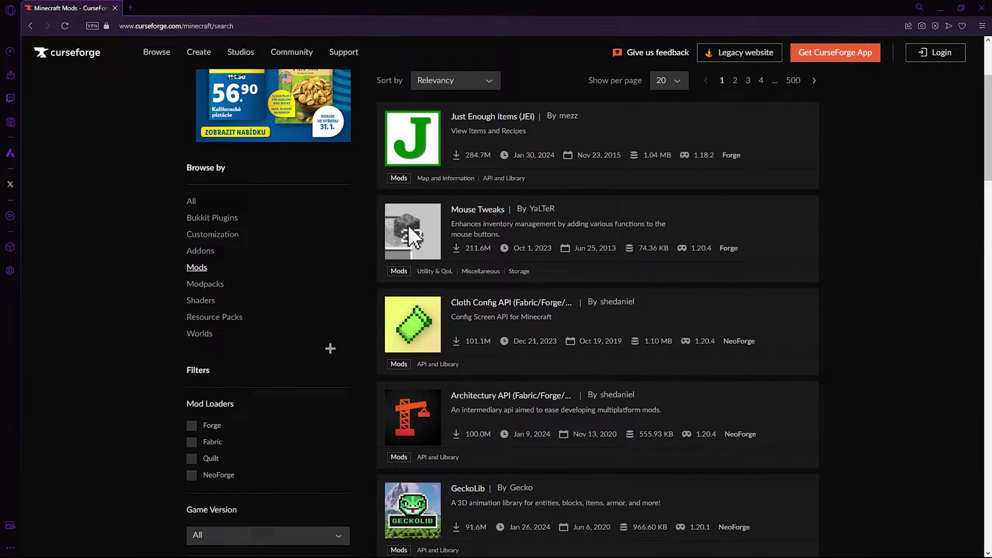
scroll(326, 337, down, 1)
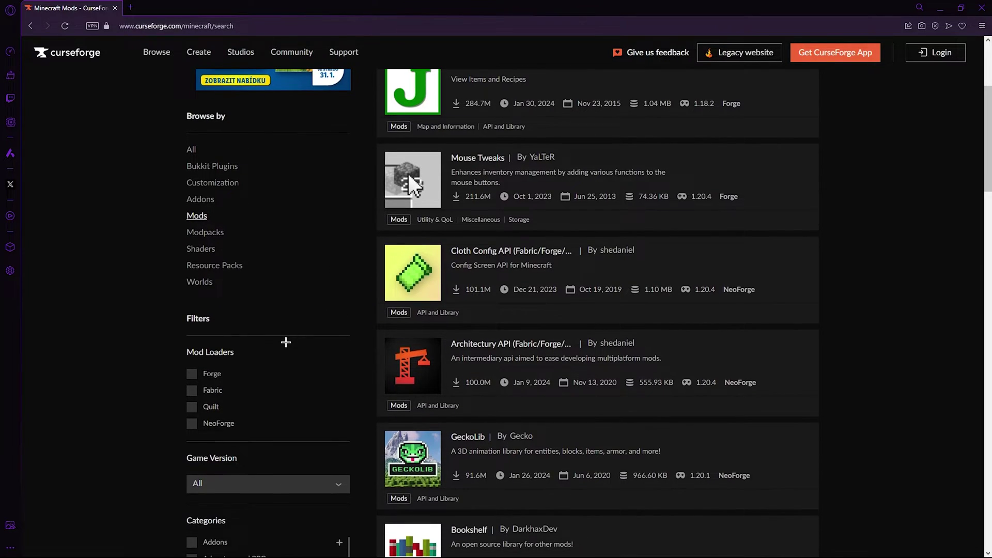
click(190, 377)
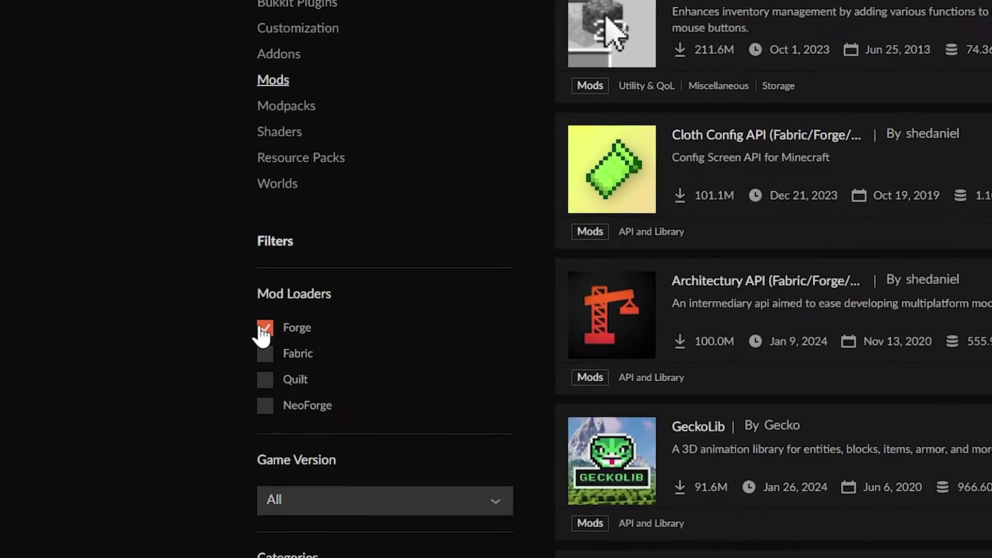
click(471, 235)
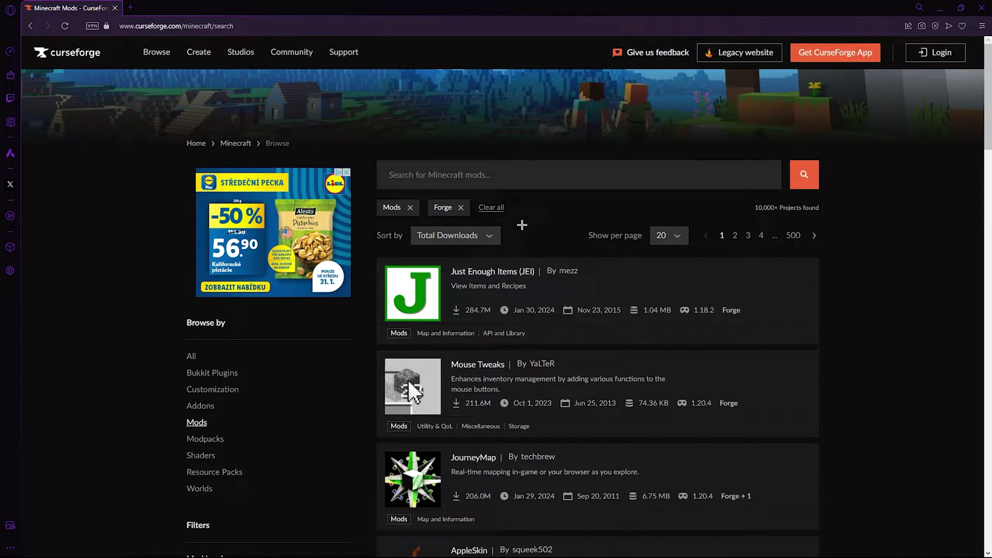
- Browse the Forge mods through to the second results page and open the Biomes O' Plenty mod page
scroll(522, 225, down, 2)
scroll(794, 131, up, 1)
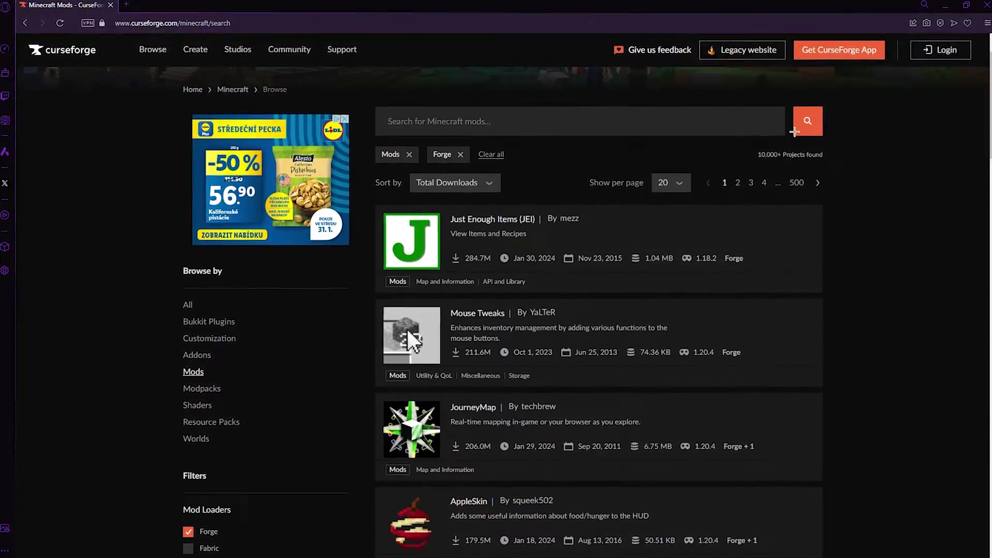
mouse_move(443, 331)
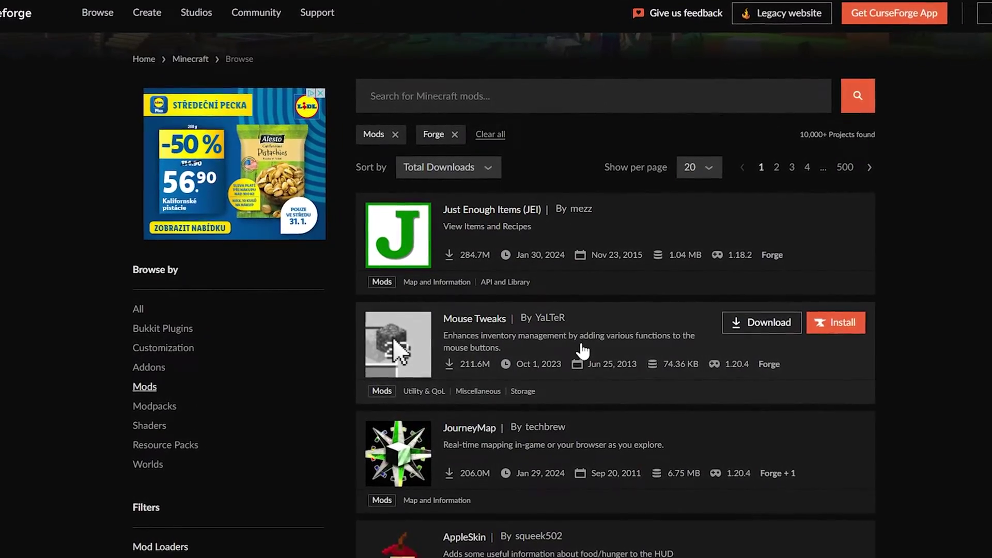
scroll(582, 351, down, 10)
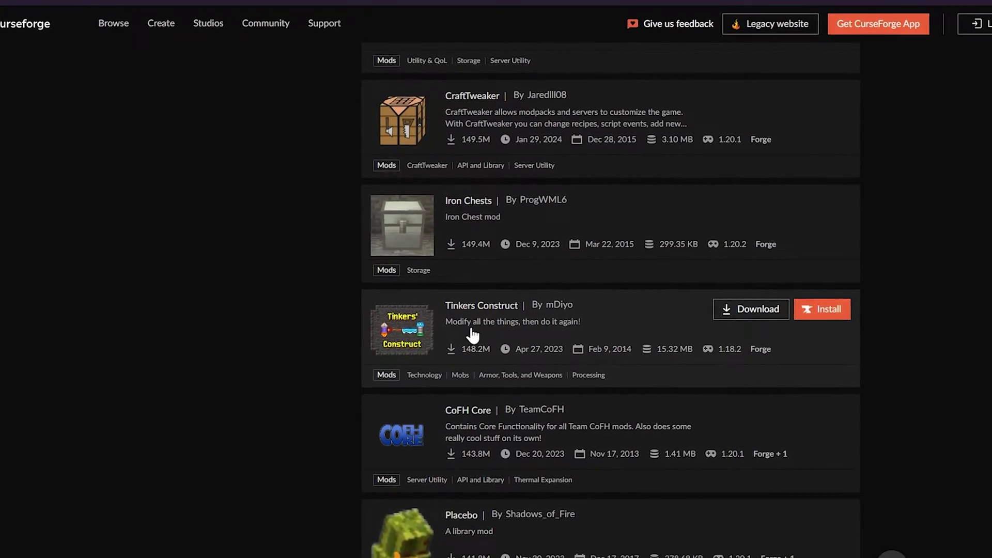
click(765, 244)
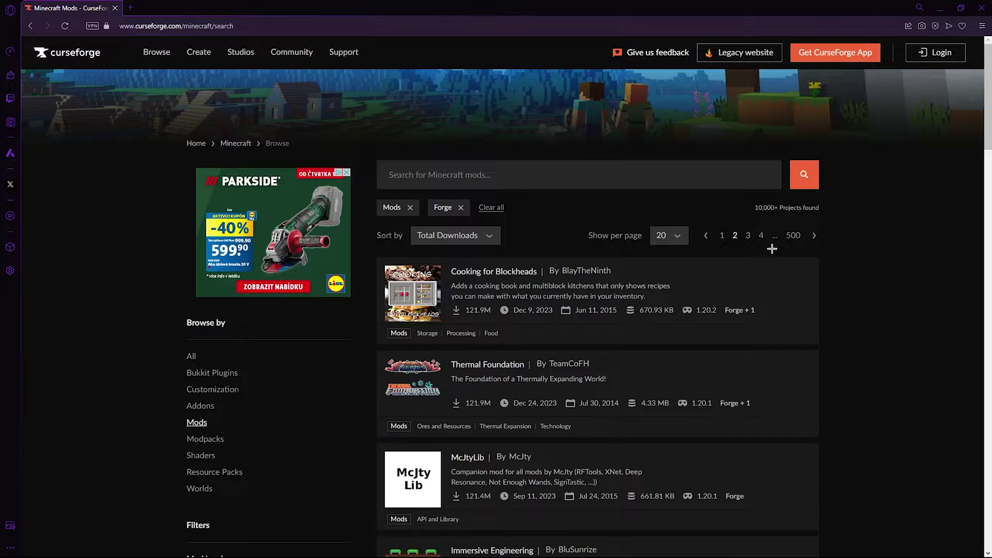
scroll(834, 263, down, 8)
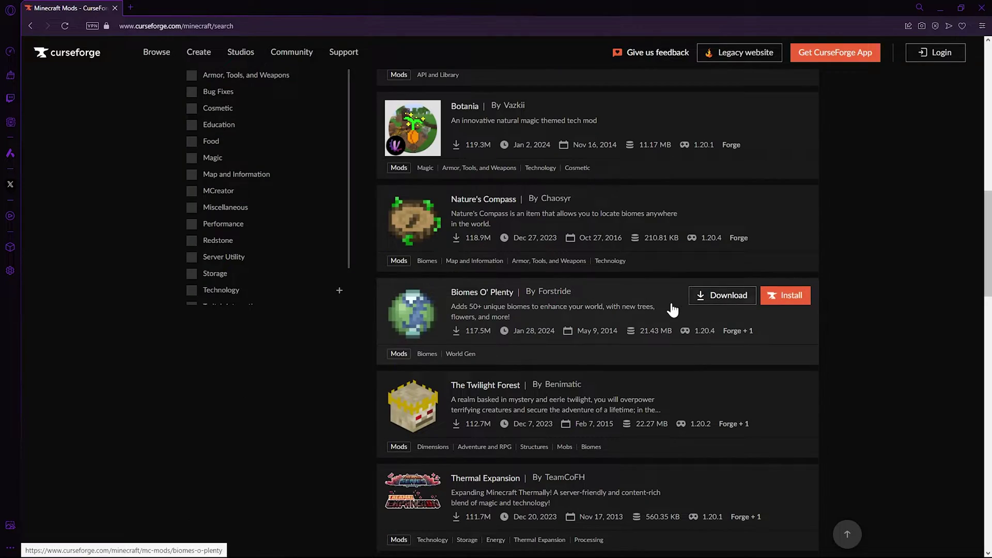
click(597, 314)
- Download the Biomes O' Plenty Forge file for Minecraft 1.20.4 uploaded on Jan 28, 2024 from the mod's file list
scroll(594, 313, down, 4)
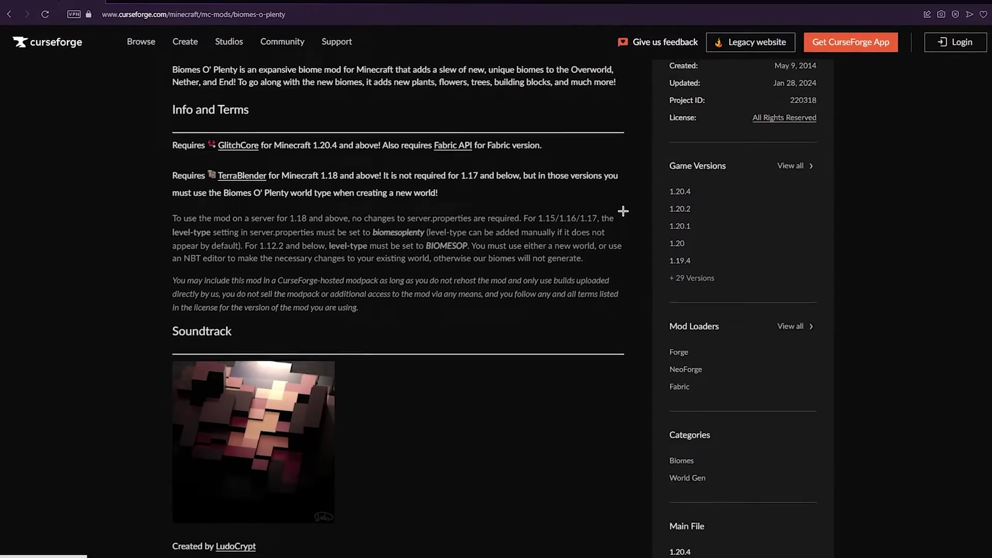
scroll(623, 211, down, 8)
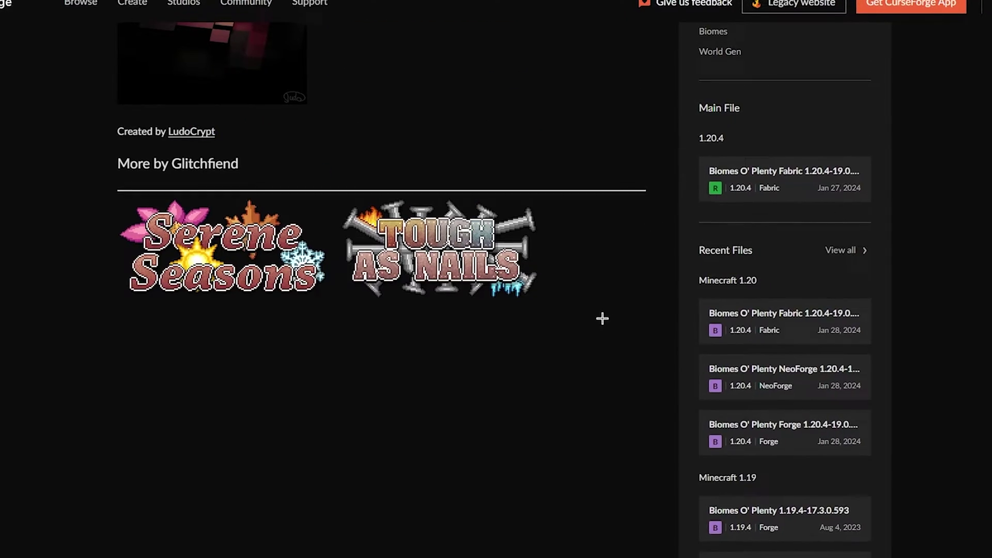
scroll(602, 318, up, 7)
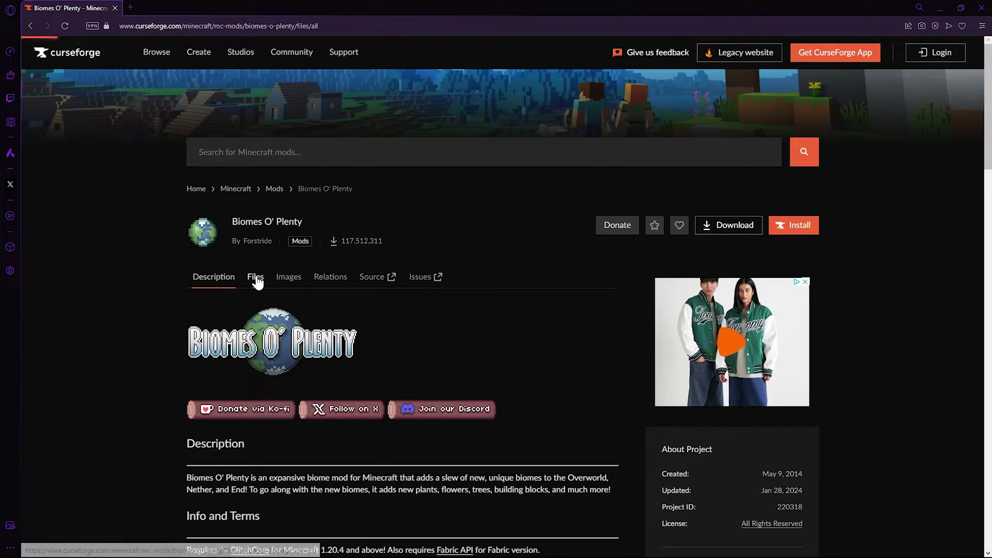
click(258, 279)
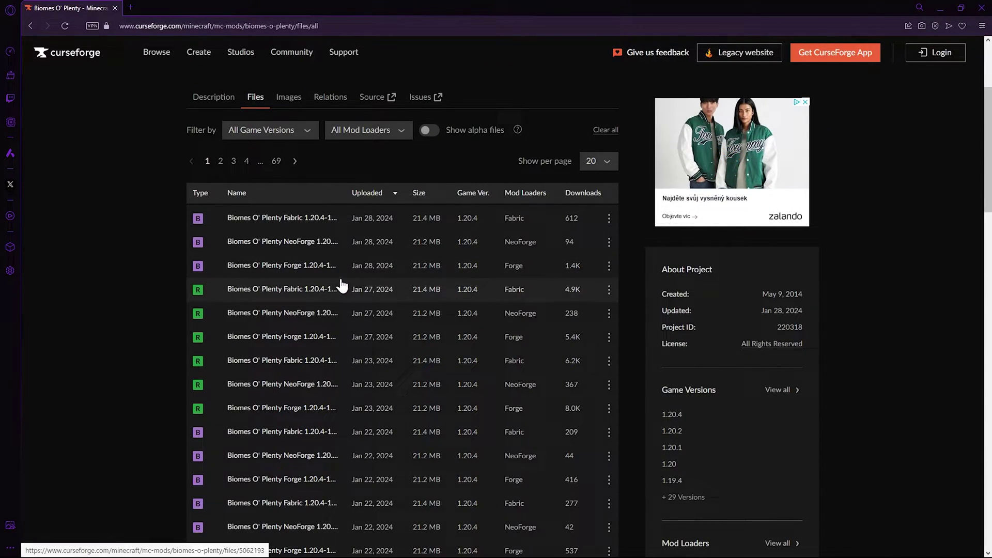
click(609, 265)
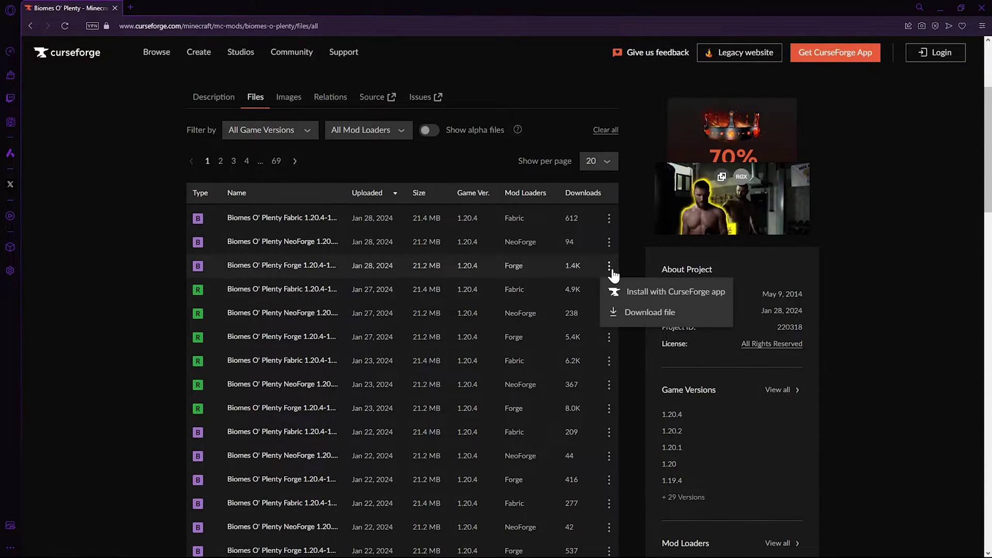
click(629, 312)
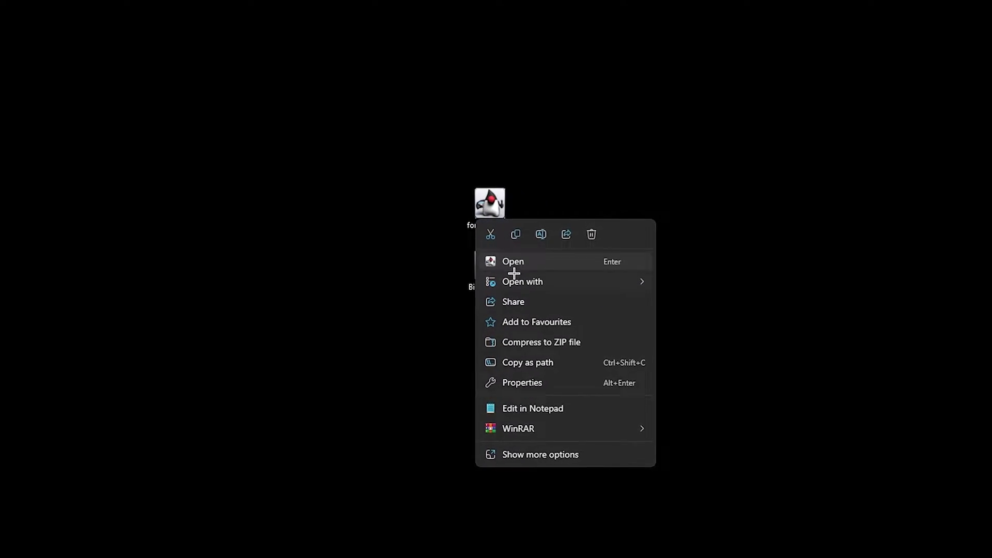
- Switch to the Minecraft Launcher and play the latest release 1.20.4 of Java Edition
mouse_move(525, 282)
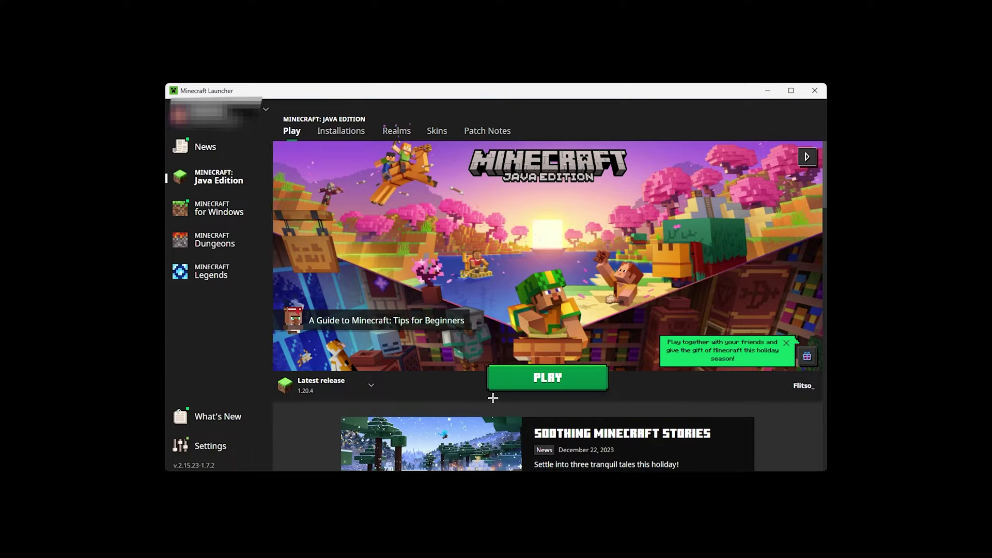
click(507, 388)
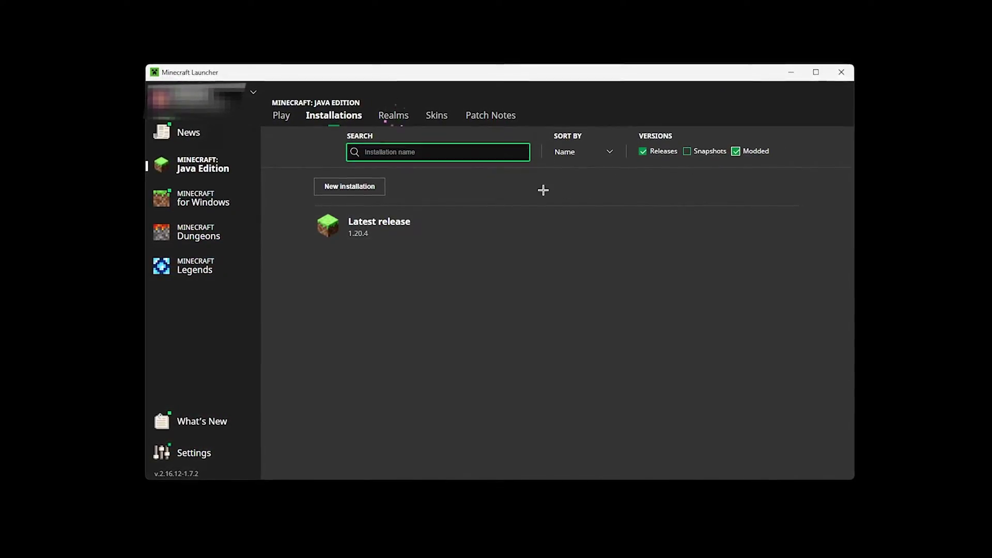
- Create a new unnamed Java Edition installation using version release 1.20.4-forge-49.0.19
click(349, 186)
click(438, 233)
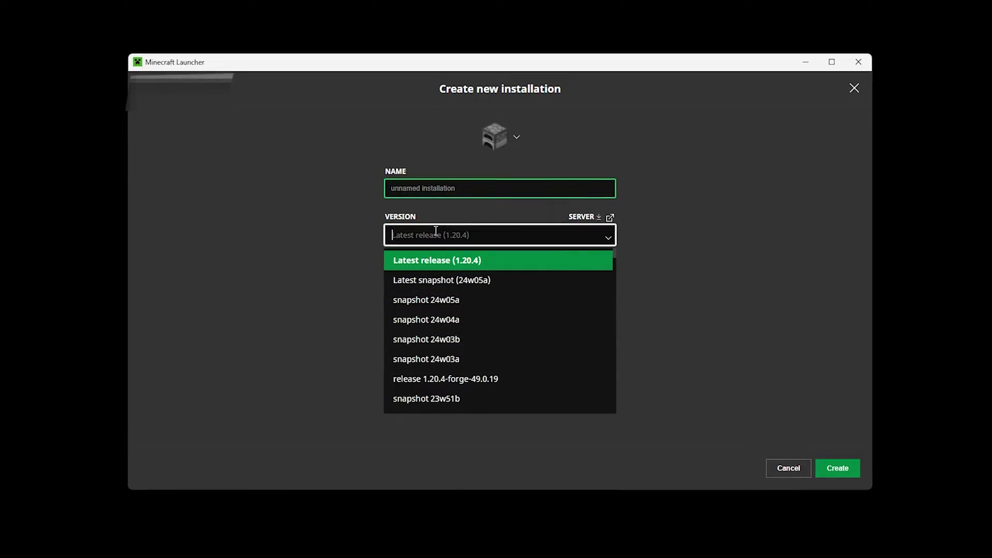
scroll(450, 317, down, 2)
click(455, 320)
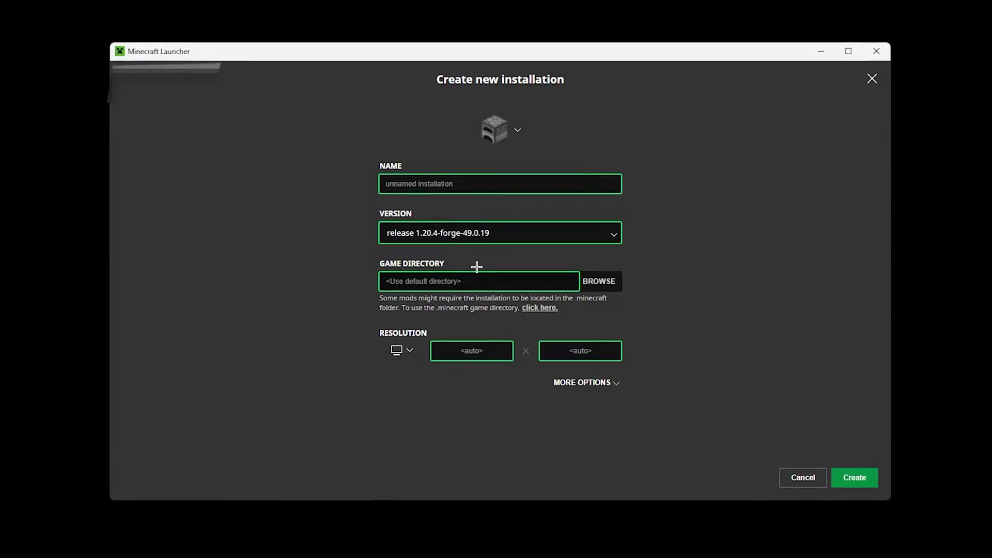
click(859, 486)
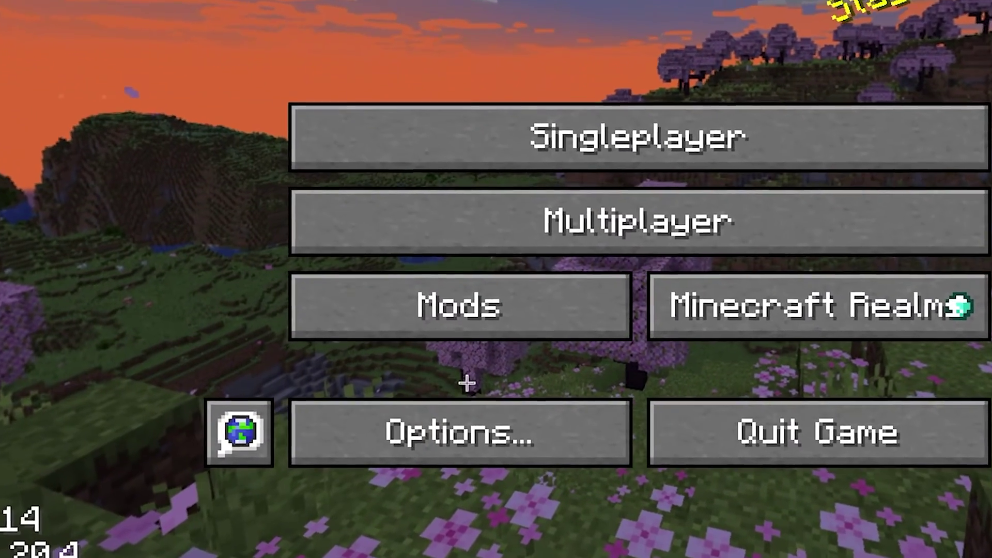
- Open the mods folder from the game's mod list, move the Biomes O' Plenty jar from the desktop into it, and close the folder
click(460, 310)
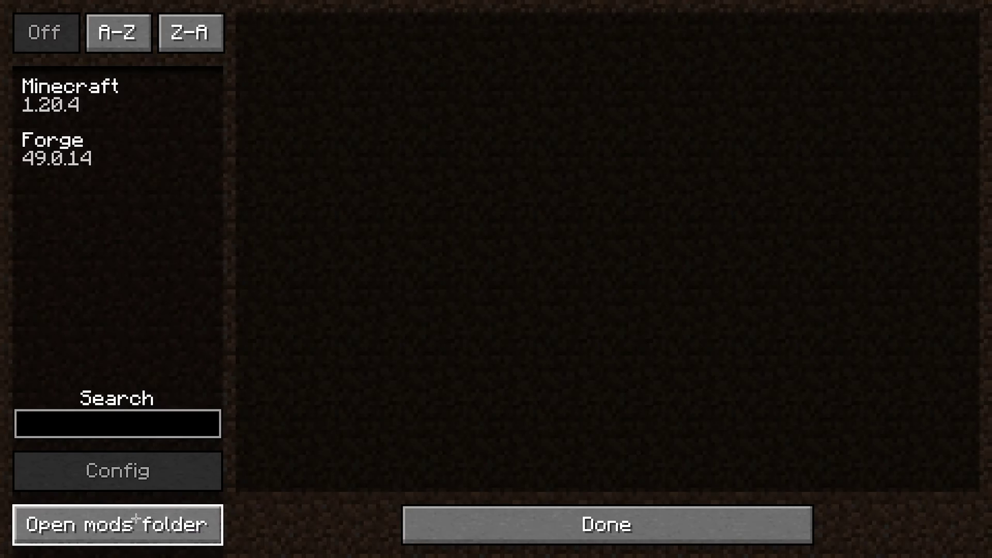
click(95, 512)
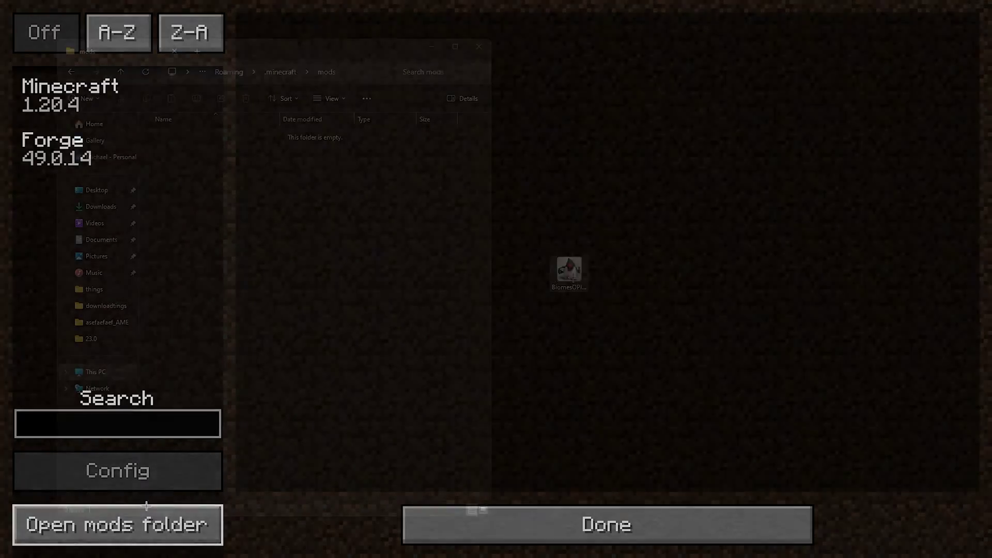
drag(569, 274, 373, 250)
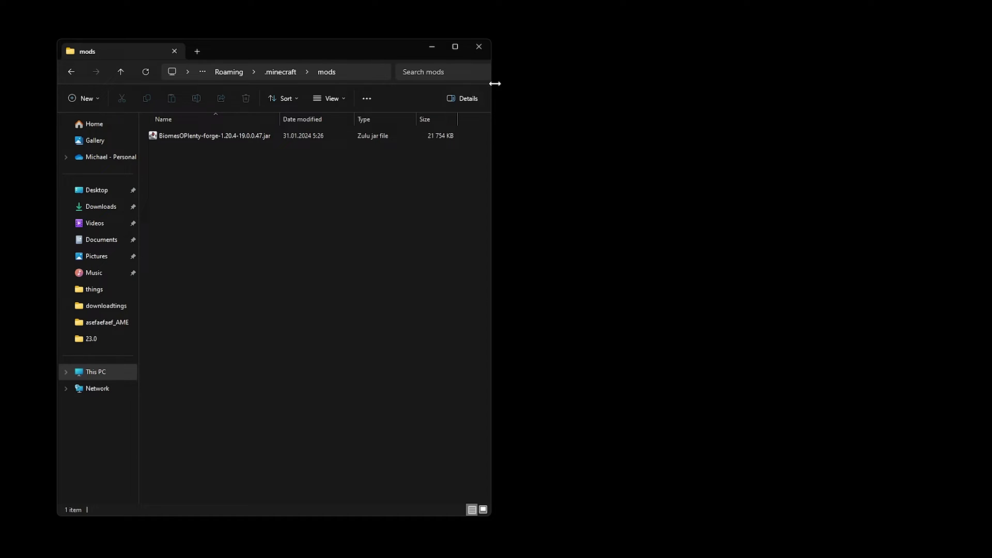
click(483, 47)
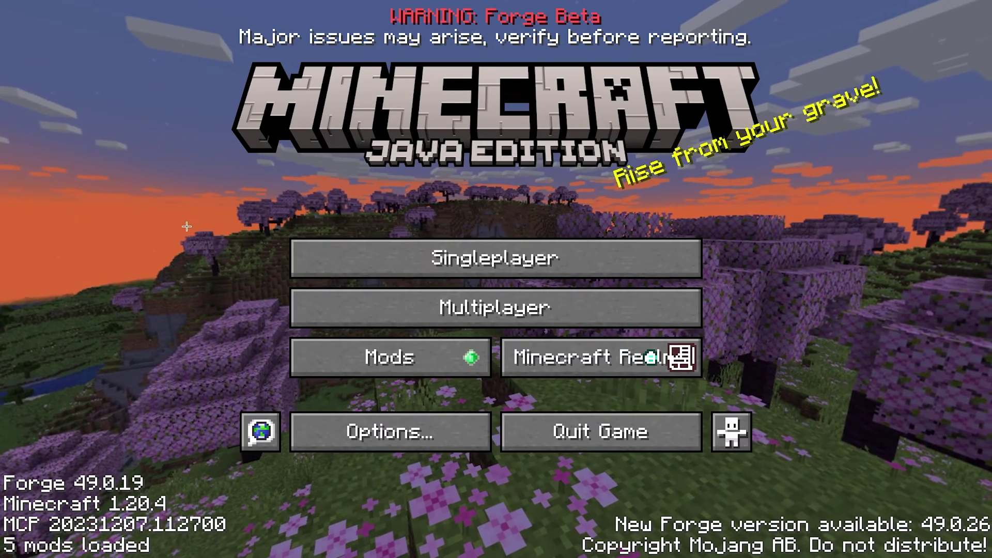
- Create a new singleplayer world with the Biomes O' Plenty mod loaded
click(323, 264)
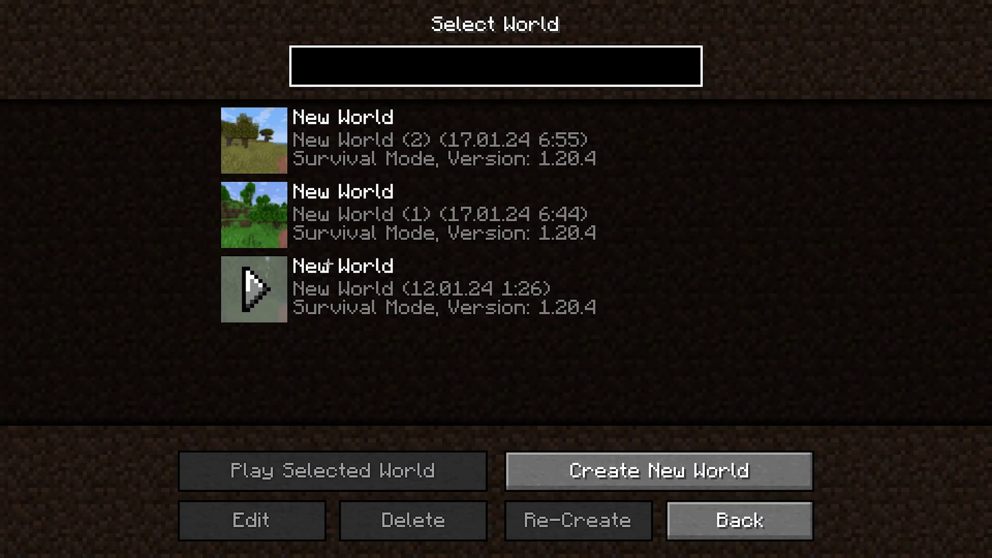
click(686, 486)
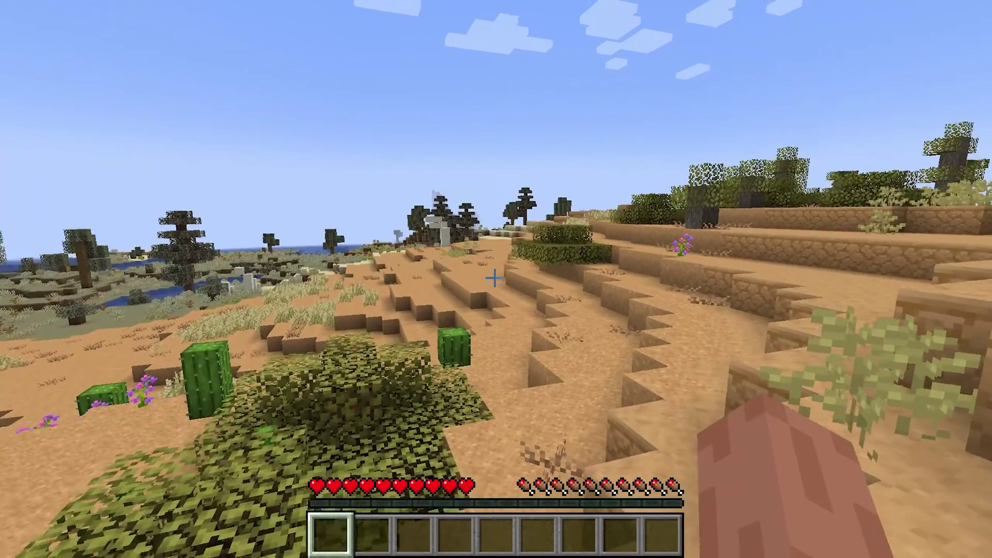
- Walk forward through the new world to examine the terrain and plants generated by the mod
key(w)
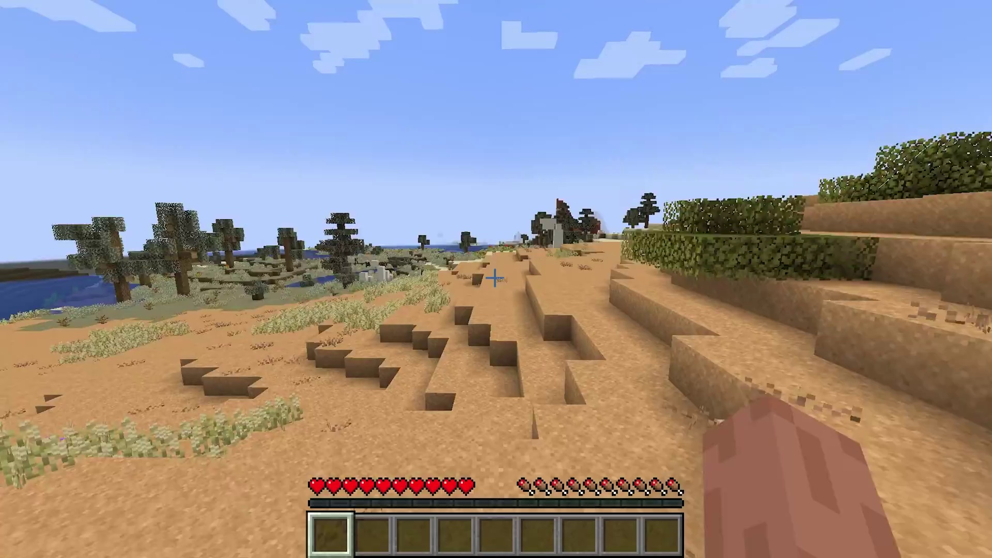
key(w)
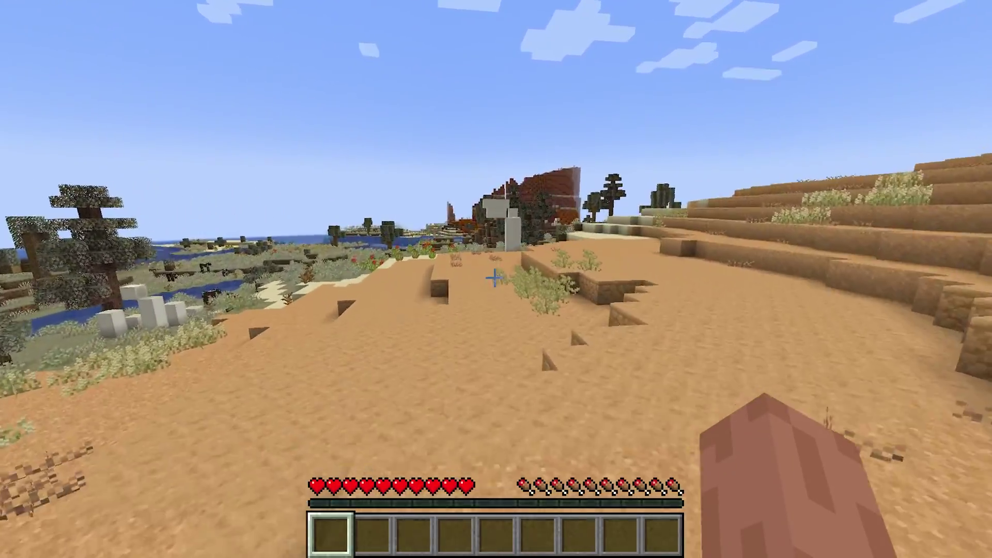
key(w)
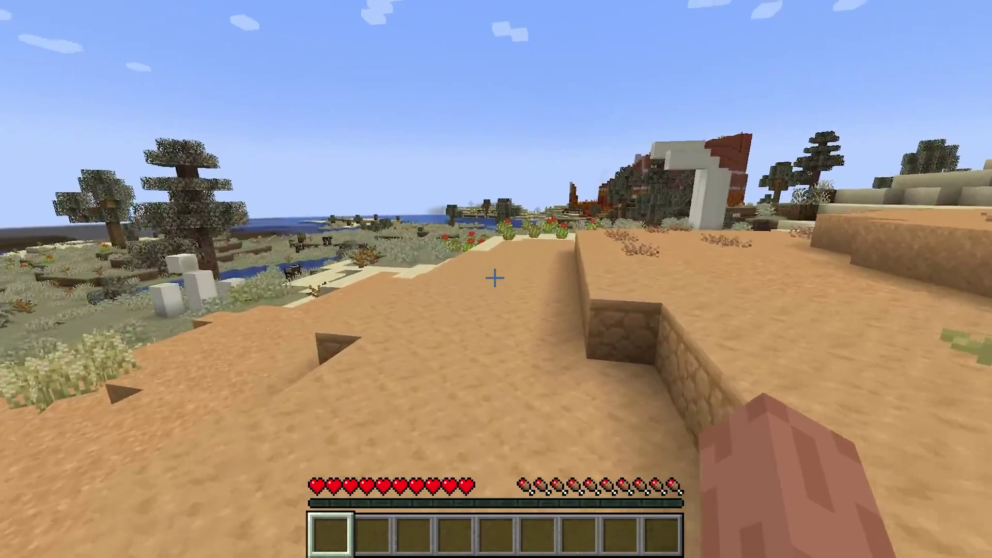
key(w)
key(w)
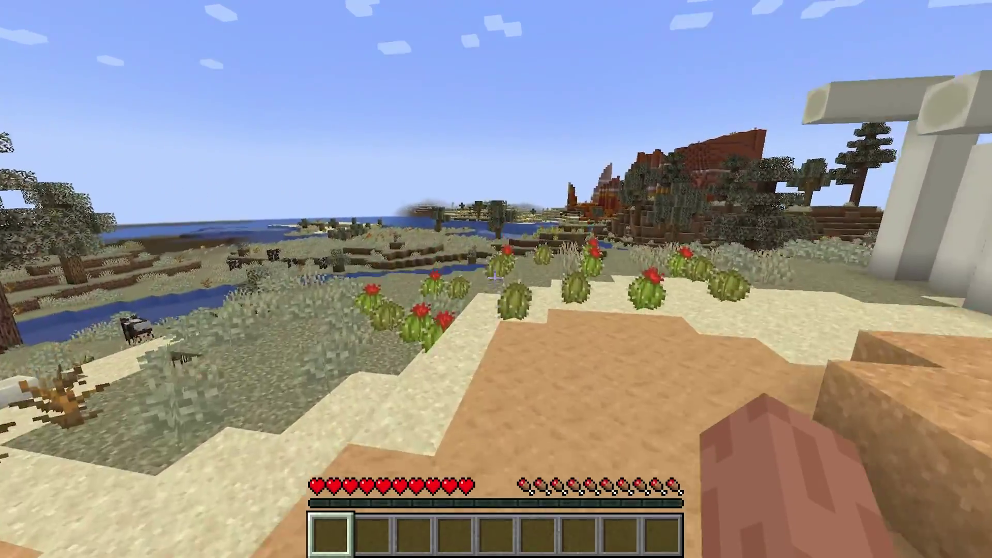
key(w)
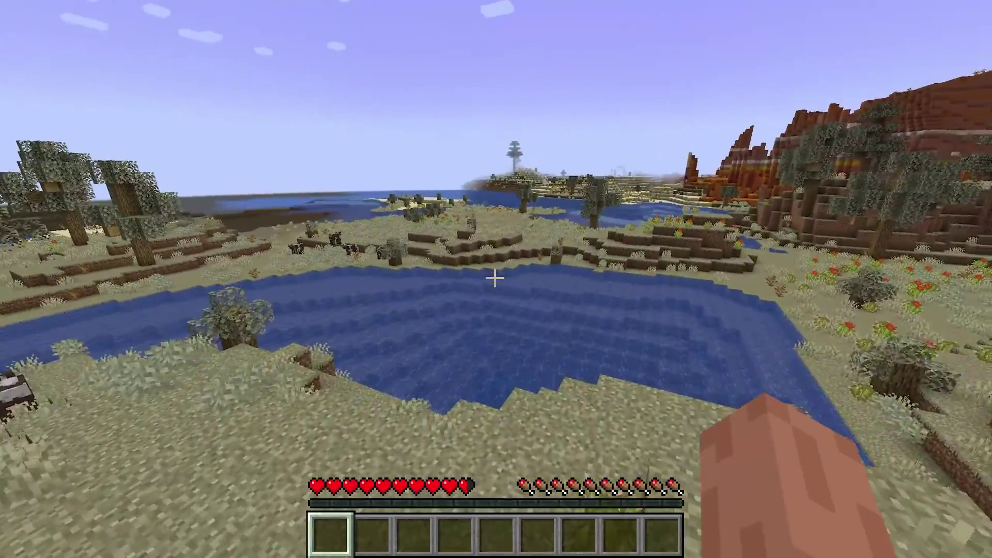